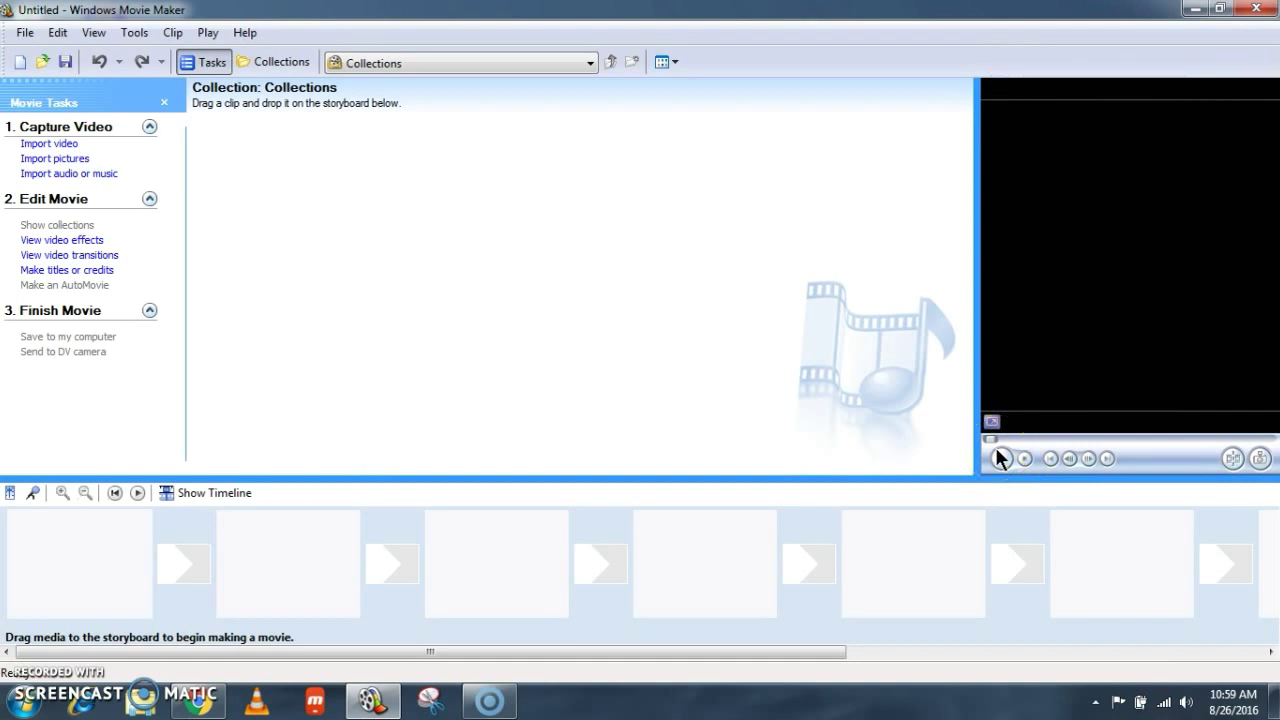
Step: Import all eight pictures from D:\Sample Pictures into the collection
click(60, 160)
click(387, 66)
click(388, 64)
double_click(198, 180)
click(198, 138)
double_click(196, 132)
click(222, 163)
click(492, 195)
key(ctrl+a)
click(499, 367)
Step: Place Tulips, Hydrangeas and Jellyfish into the first three storyboard slots
click(386, 287)
drag(386, 287, 64, 560)
mouse_move(514, 143)
mouse_down()
mouse_move(545, 195)
mouse_move(515, 165)
mouse_move(526, 175)
mouse_move(388, 466)
mouse_move(308, 520)
mouse_move(296, 572)
mouse_move(511, 160)
mouse_move(545, 165)
mouse_move(513, 502)
mouse_move(514, 129)
mouse_up()
drag(637, 160, 447, 562)
Step: Import the song 01 Idhazhin Oram from D:\Songs\3
click(100, 176)
click(102, 176)
click(72, 237)
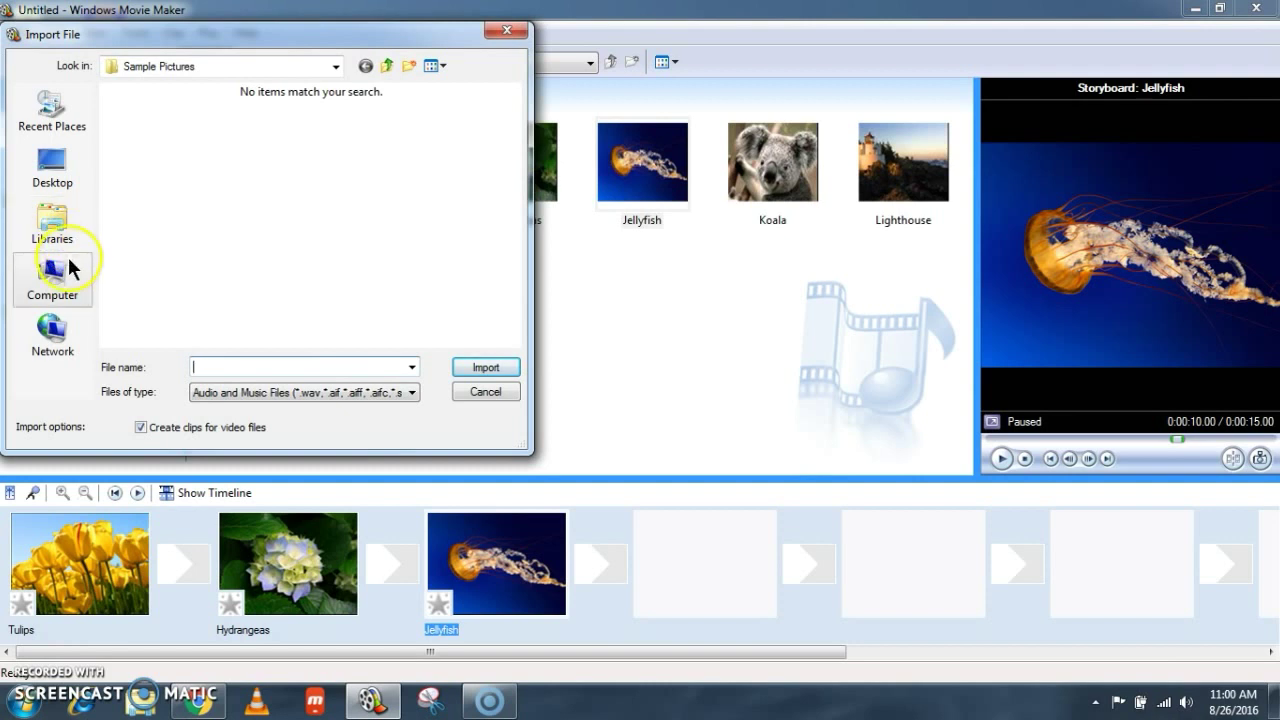
click(70, 275)
double_click(271, 176)
double_click(243, 150)
double_click(181, 113)
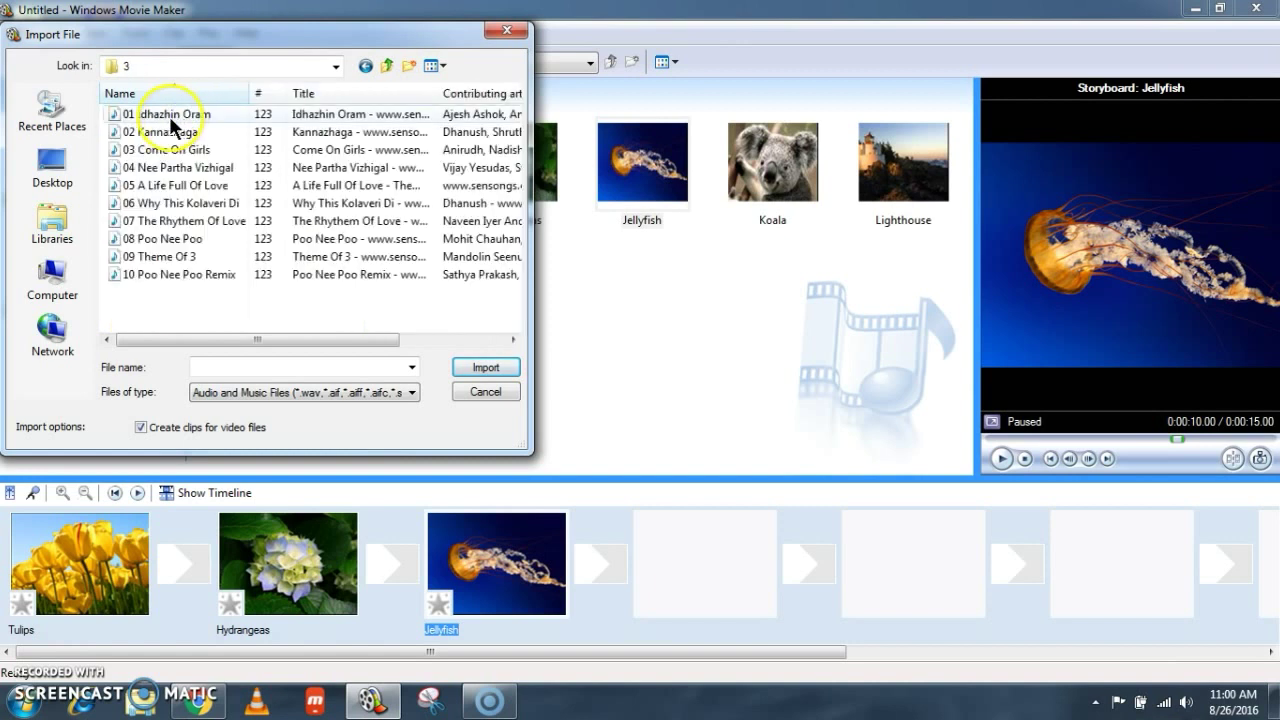
double_click(170, 118)
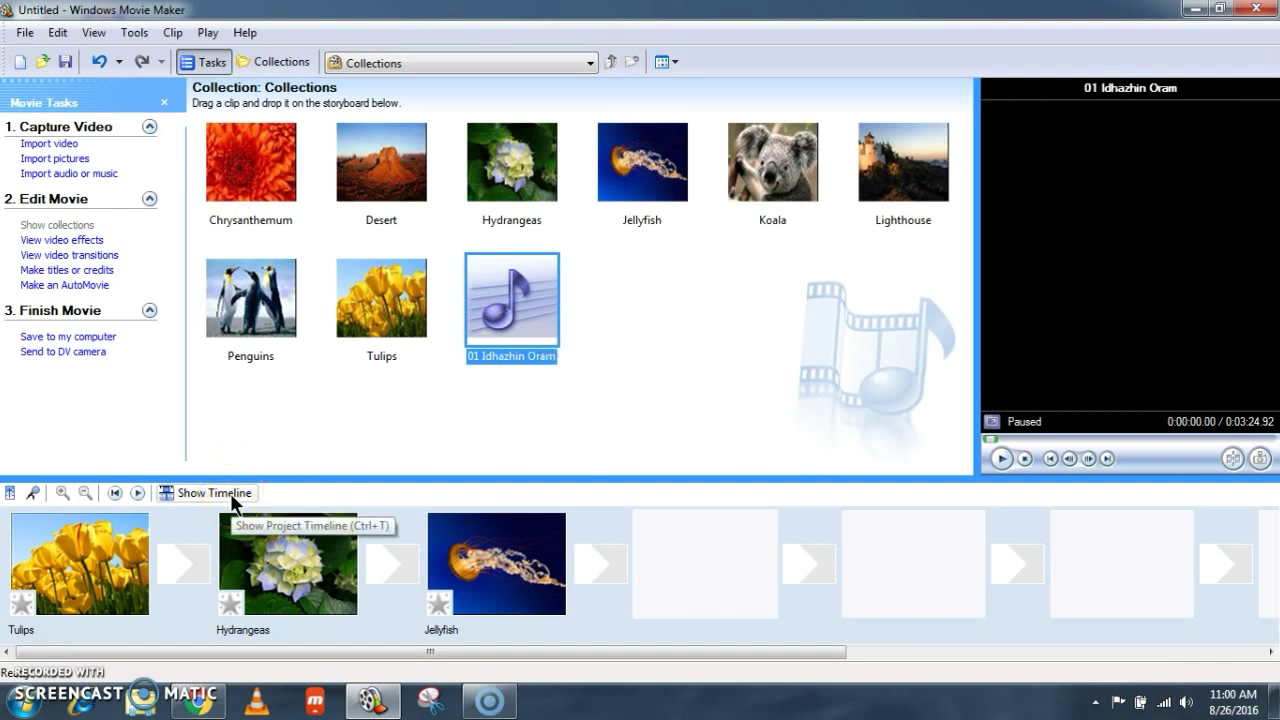
Step: Put the song 01 Idhazhin Oram on the timeline's audio track
click(260, 518)
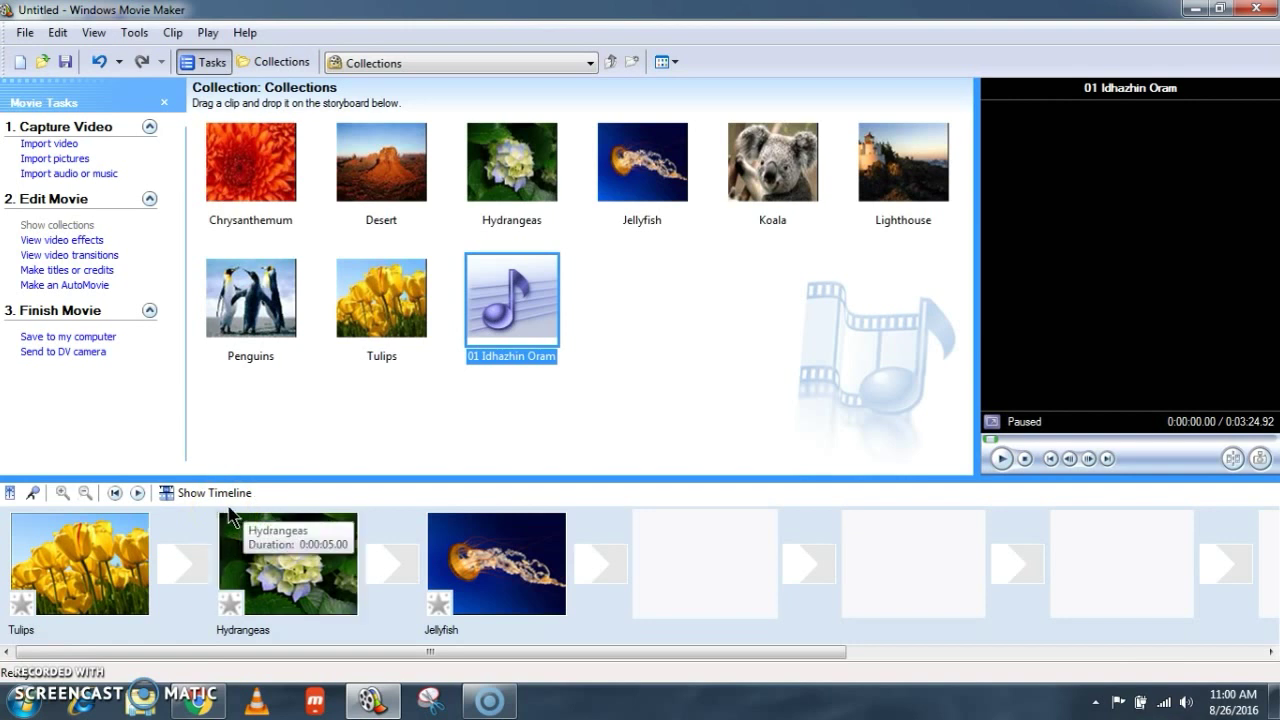
click(228, 496)
mouse_move(518, 334)
mouse_down()
mouse_move(190, 578)
mouse_move(106, 583)
mouse_up()
click(256, 496)
Step: Add Lighthouse and a second Tulips as storyboard clips four and five
click(897, 175)
drag(846, 270, 705, 560)
click(396, 325)
drag(396, 325, 895, 568)
click(310, 362)
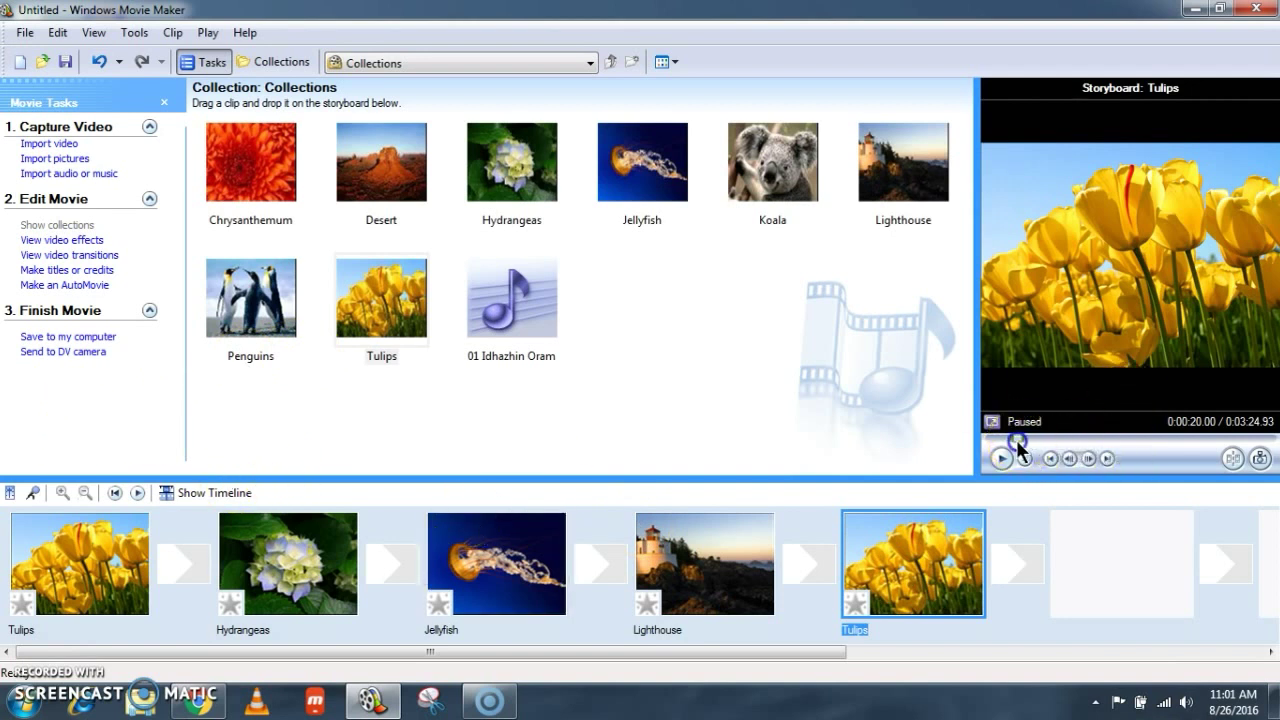
Step: Rewind the preview to the start and play the slideshow
click(985, 441)
click(1001, 458)
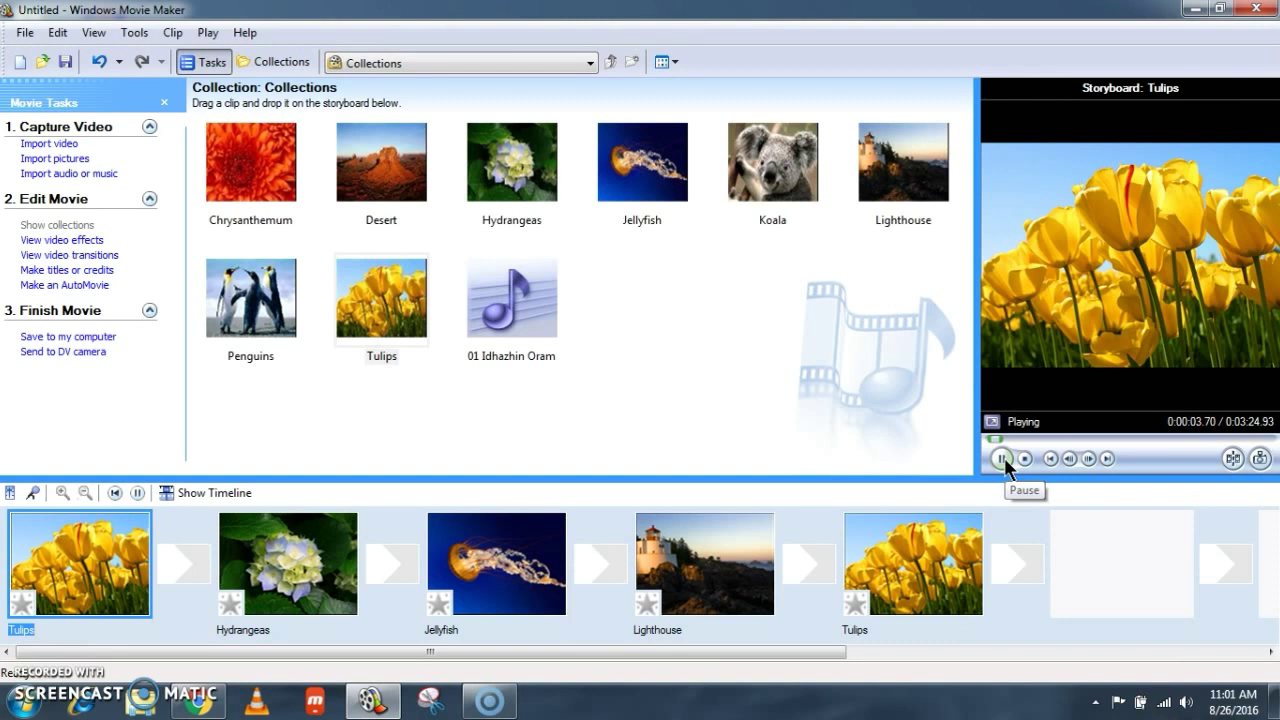
Step: Pause the preview and apply the Ease Out effect to the first Tulips clip
click(1002, 459)
click(96, 242)
mouse_move(961, 216)
mouse_down()
mouse_move(963, 392)
mouse_move(949, 203)
mouse_up()
click(850, 207)
click(786, 189)
drag(786, 189, 19, 598)
Step: Apply Fade Out, To White and Film Age, Old effects to the Hydrangeas clip
drag(657, 288, 222, 590)
drag(750, 283, 222, 585)
drag(770, 331, 226, 596)
mouse_move(223, 622)
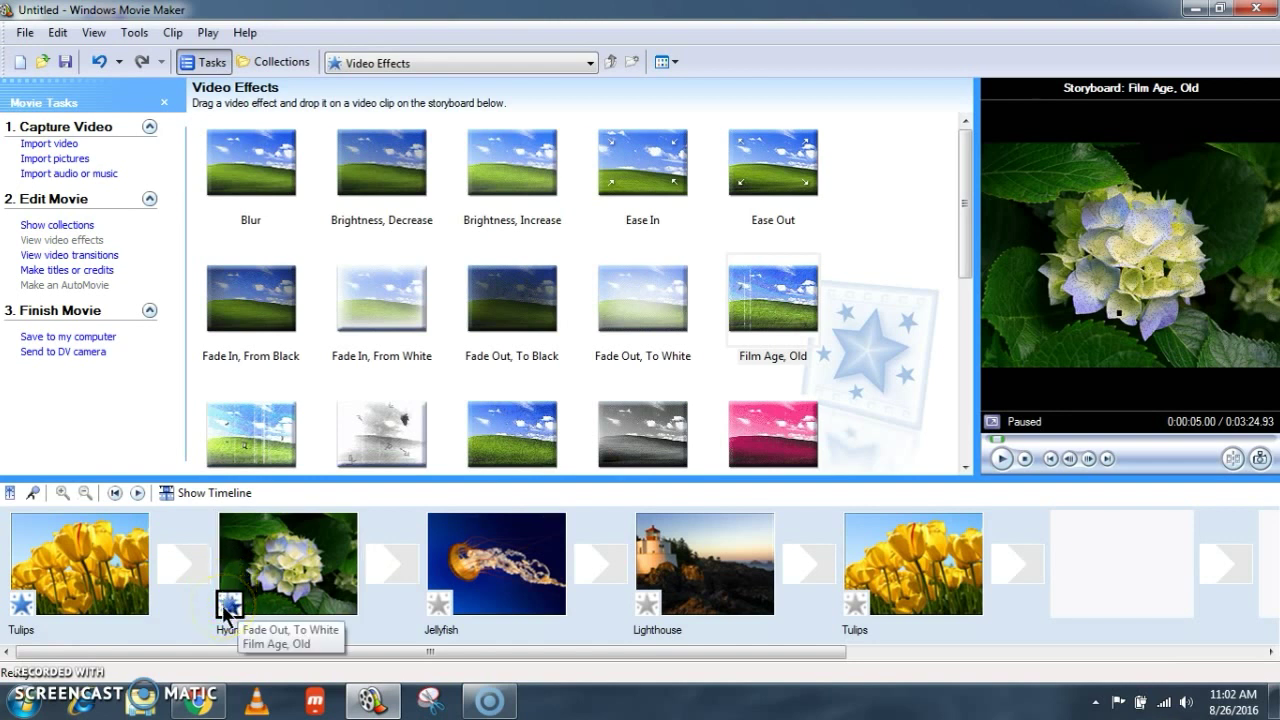